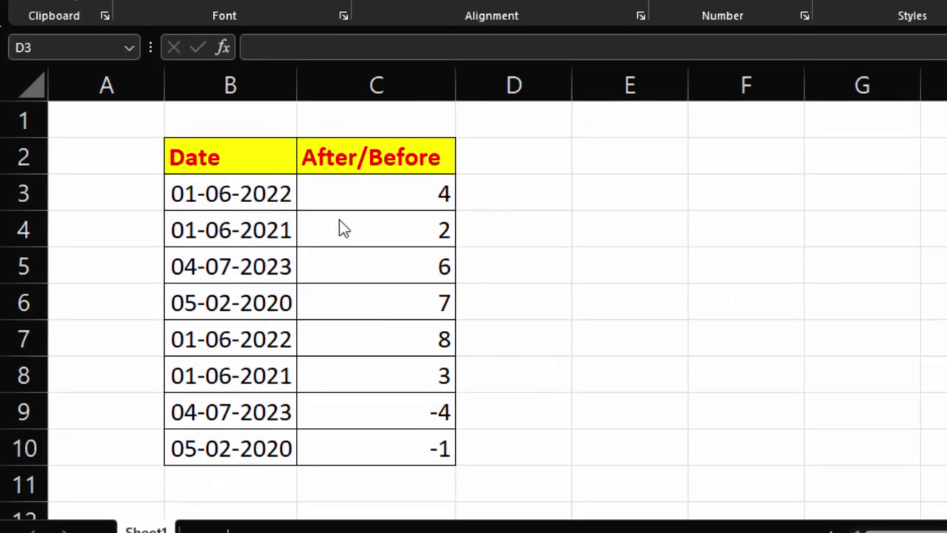
Review the month offsets in column C, including the negative offsets -4 and -1 in C9:C10.
click(493, 203)
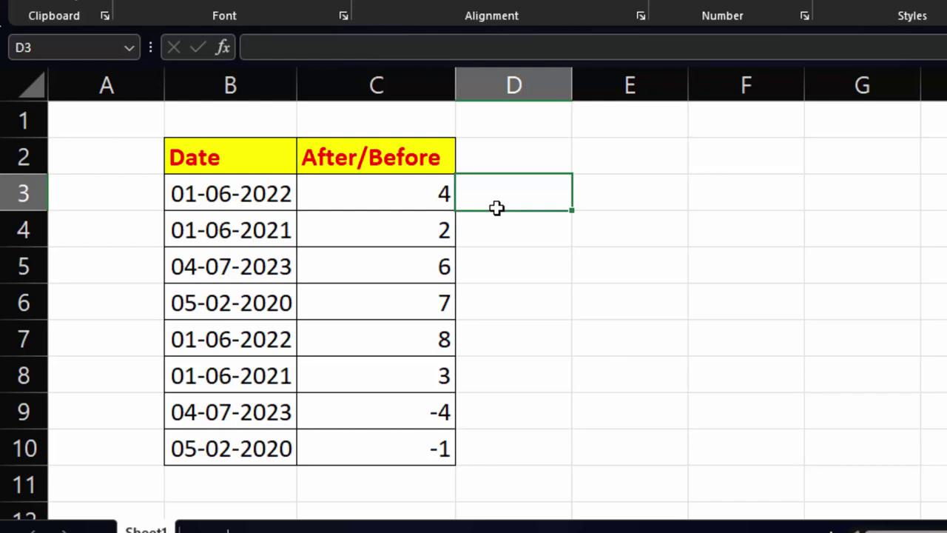
click(377, 191)
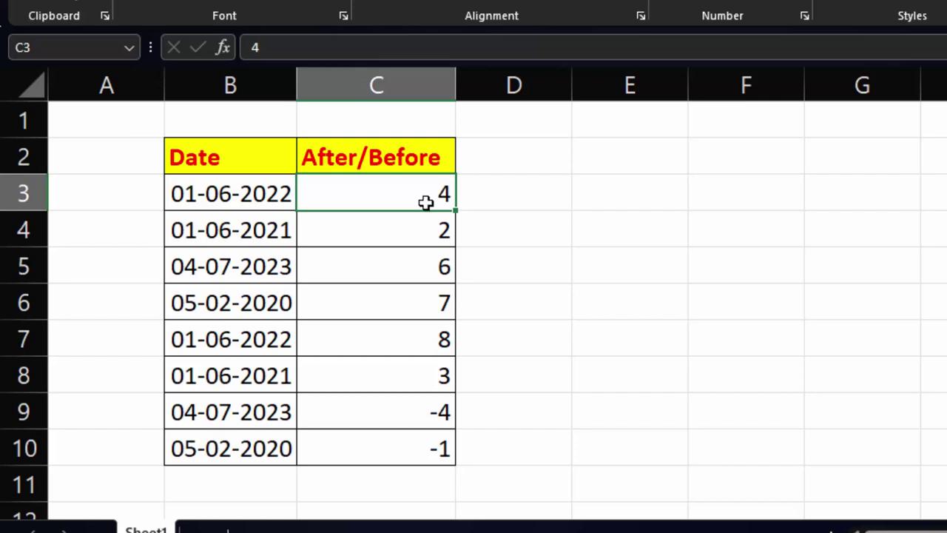
click(416, 411)
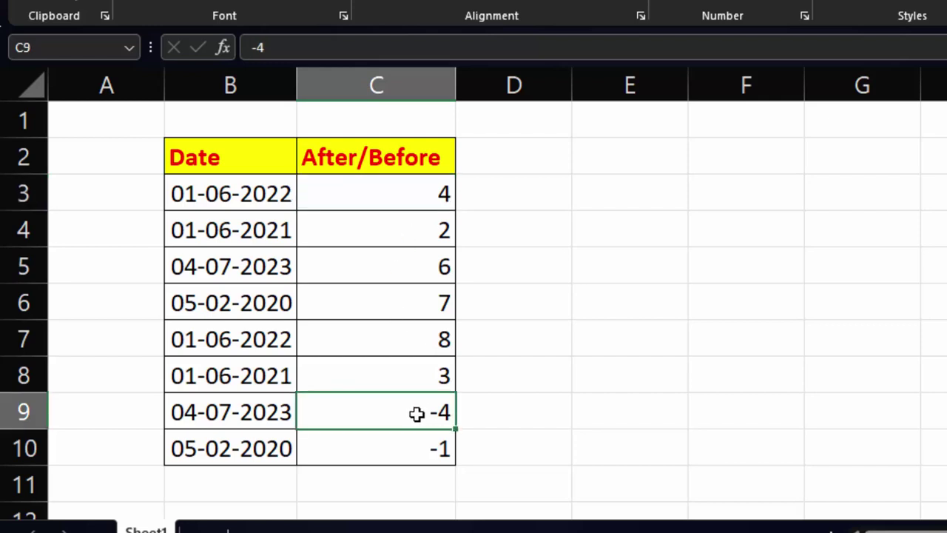
click(427, 451)
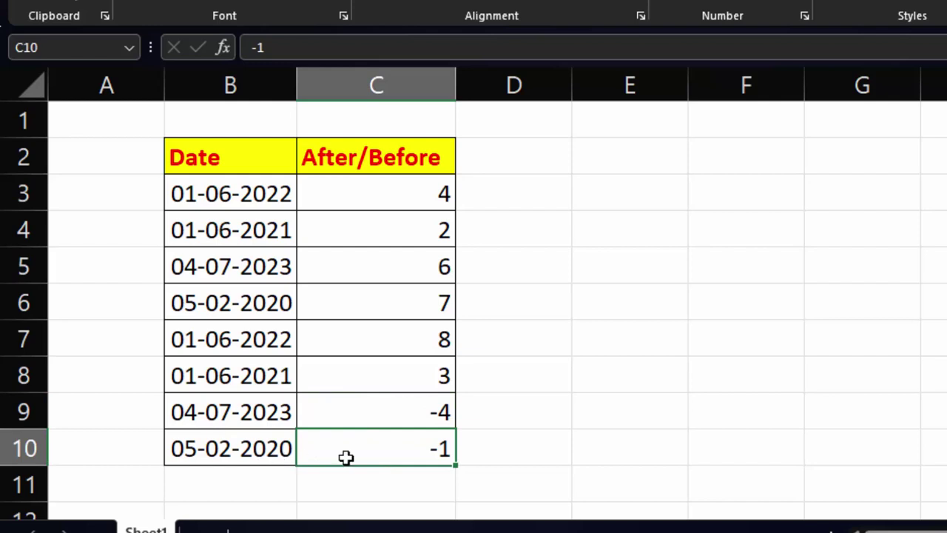
click(402, 197)
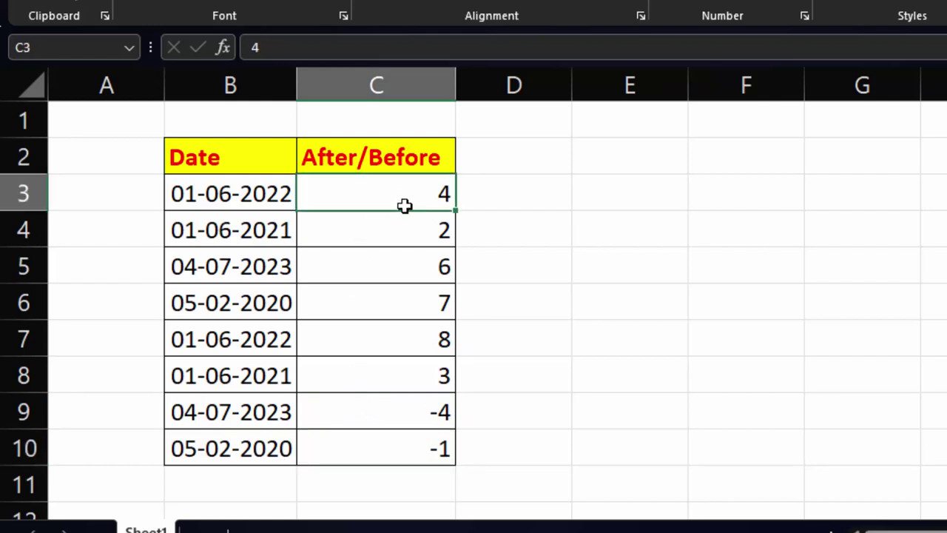
click(418, 417)
drag(418, 417, 419, 446)
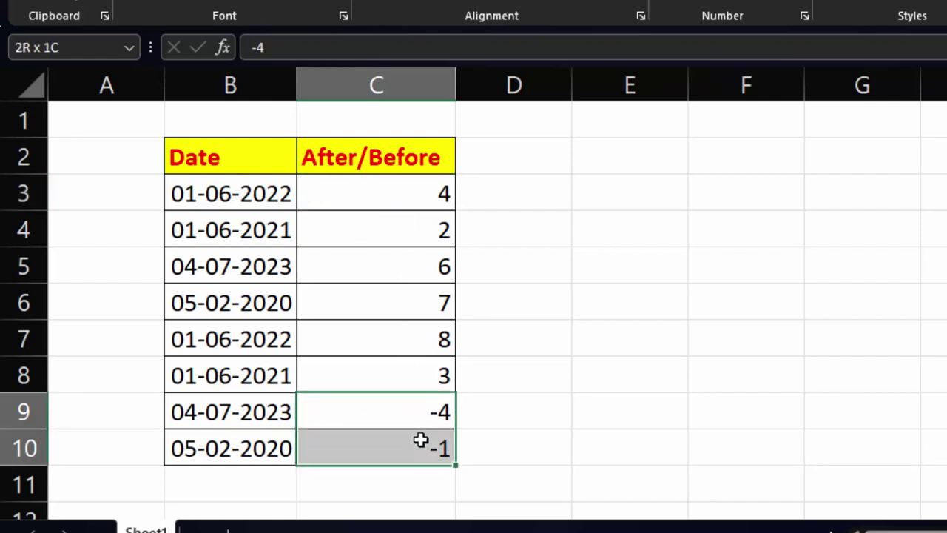
click(372, 196)
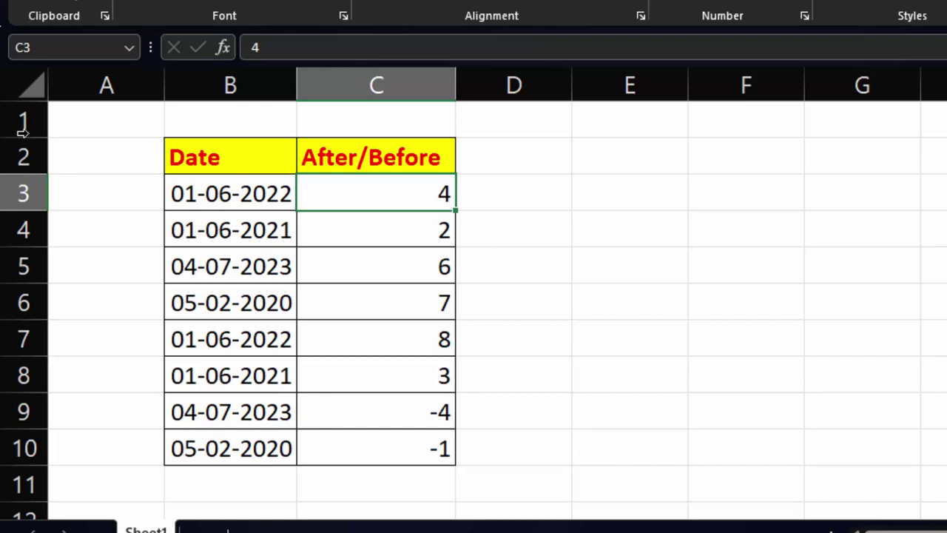
Enter =EDATE(B3,C3) in D3 to shift the B3 date by C3's months.
click(511, 193)
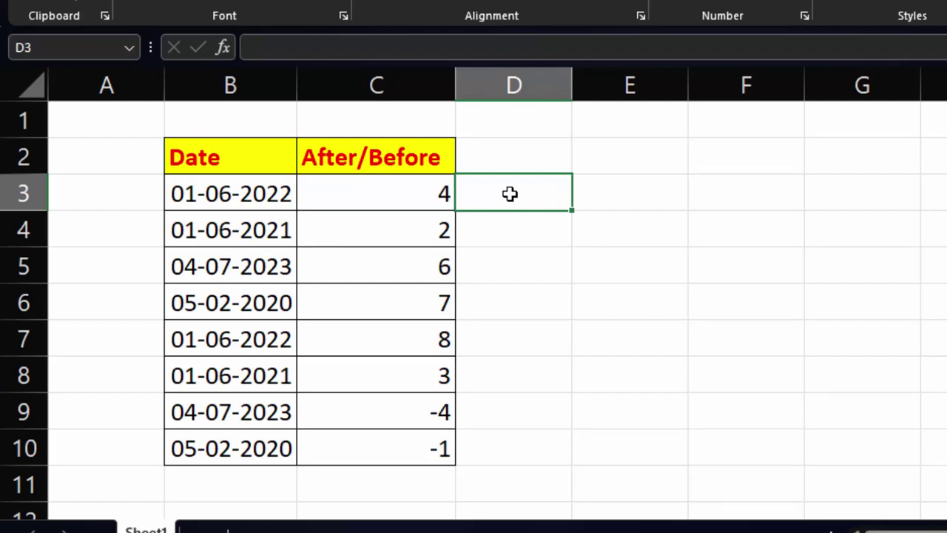
text(=)
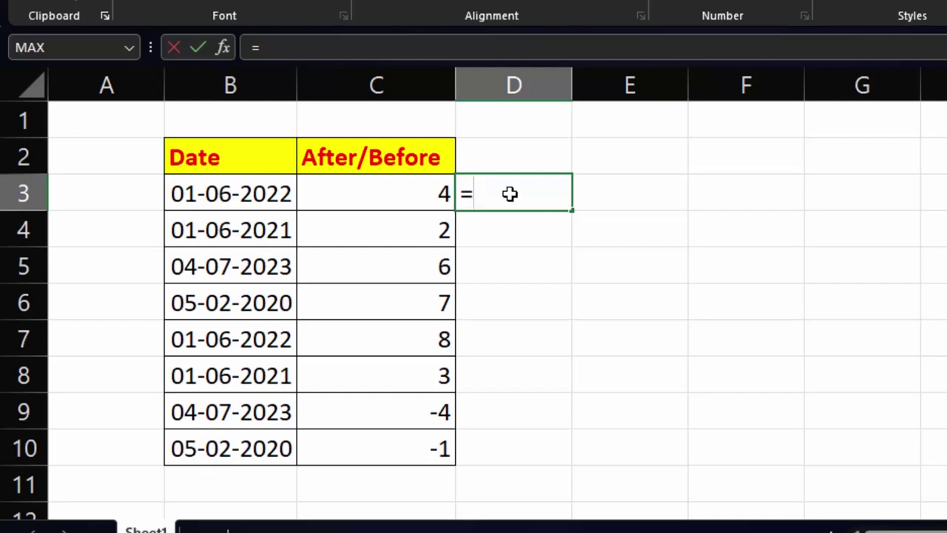
text(e)
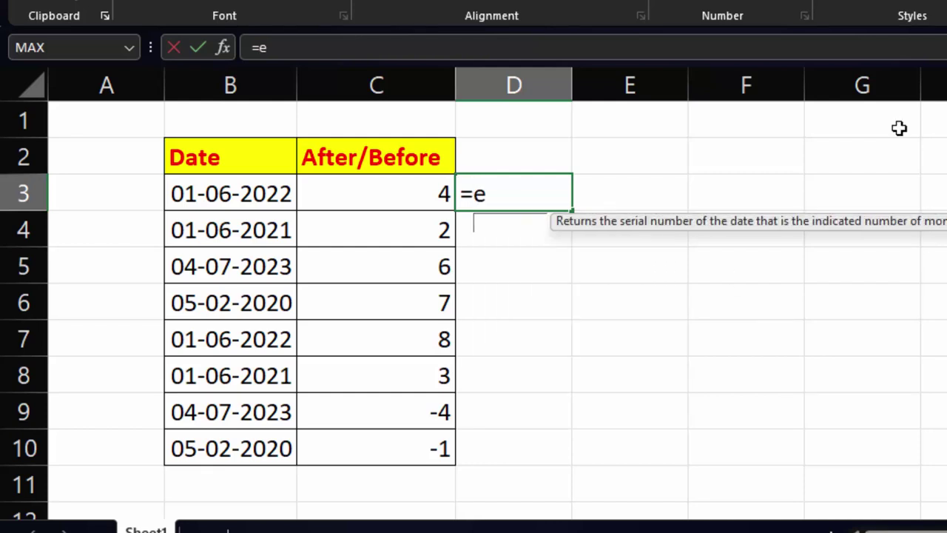
text(da)
key(Tab)
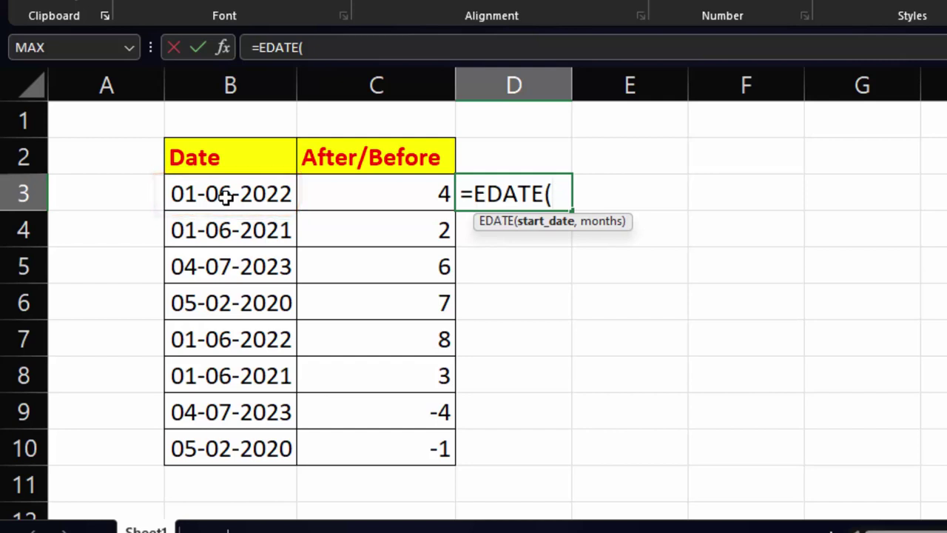
click(229, 194)
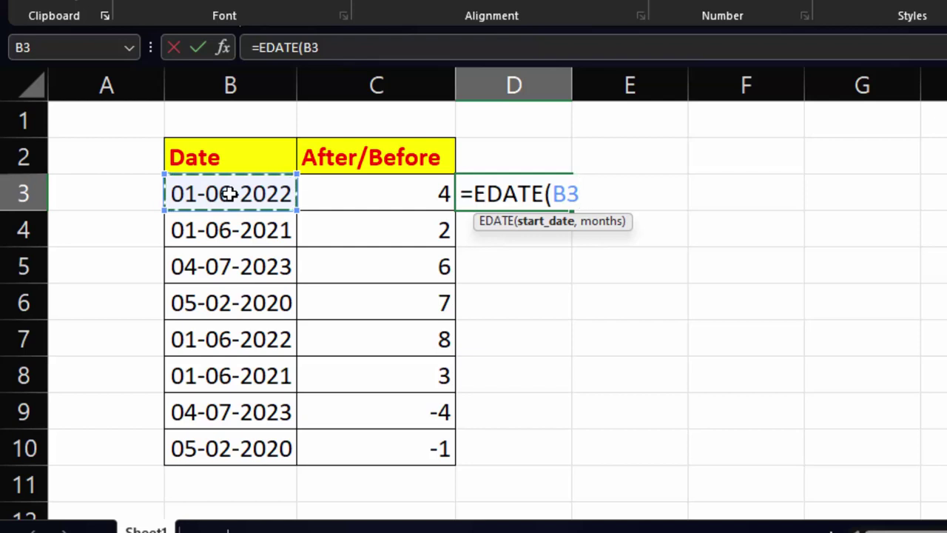
text(,)
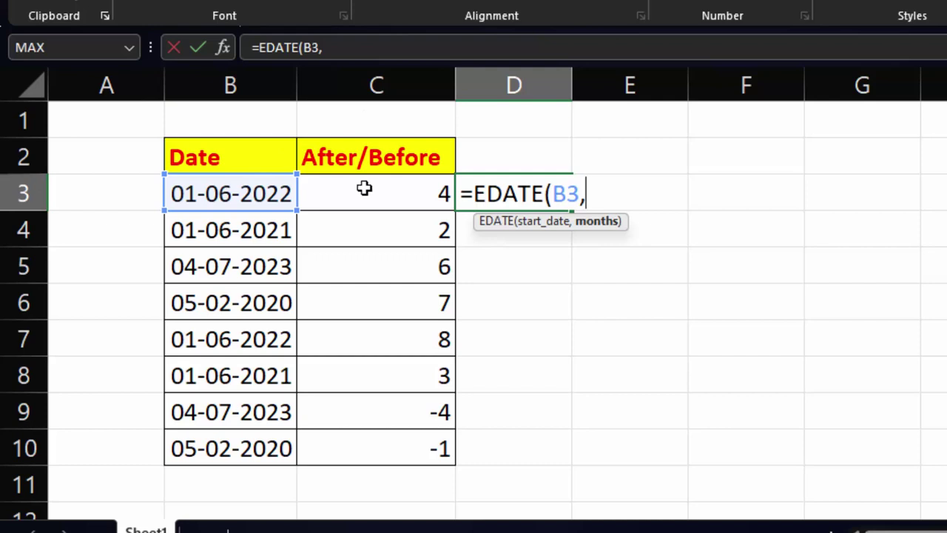
click(364, 188)
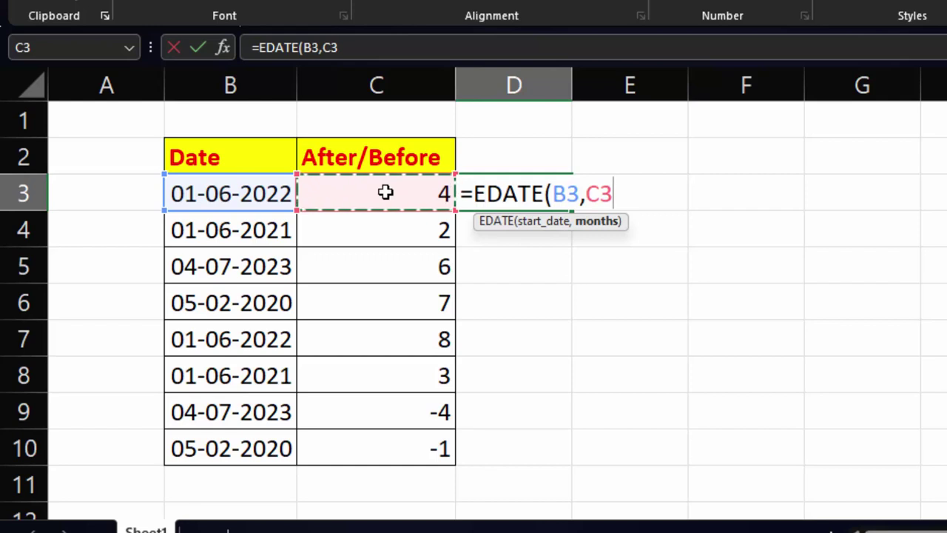
text())
key(Return)
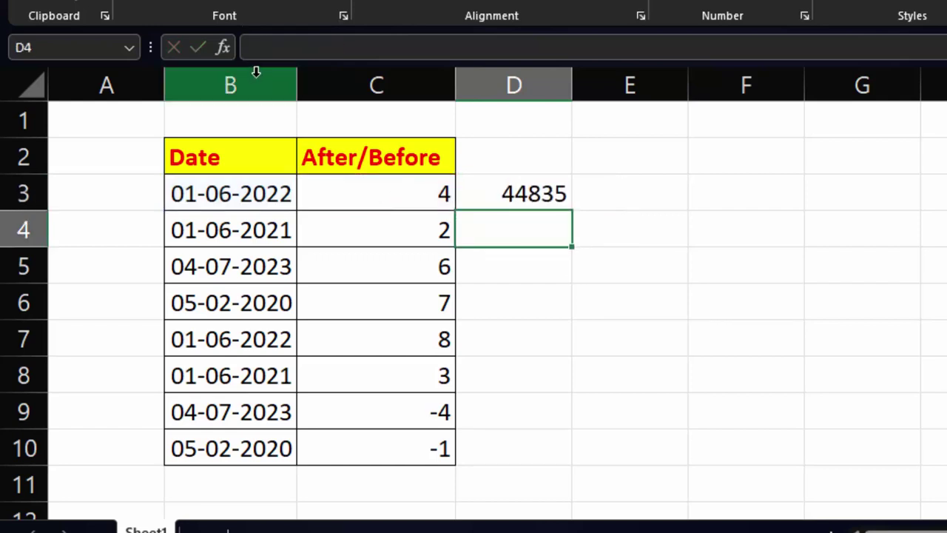
Copy the EDATE formula down D3:D10 and format the results as Short Date.
click(534, 182)
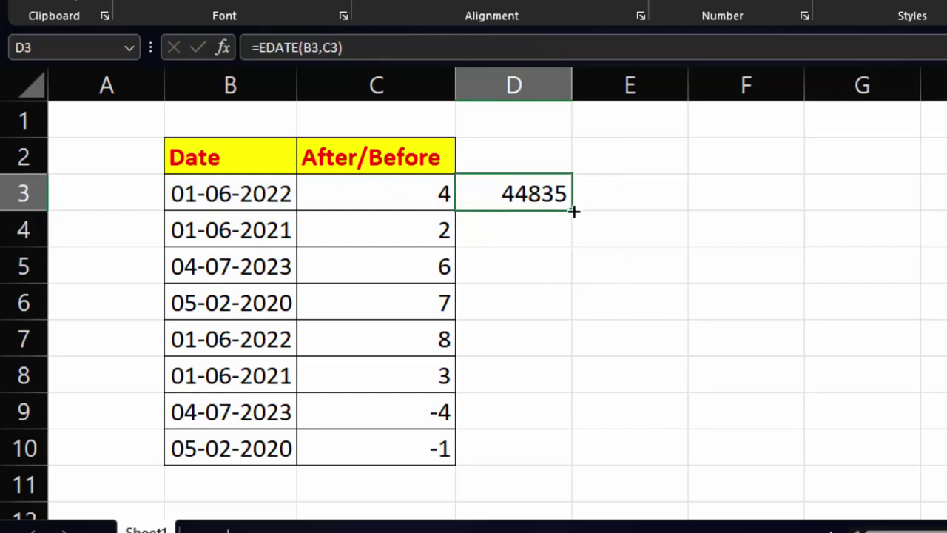
mouse_move(573, 212)
mouse_down()
mouse_move(592, 355)
mouse_move(582, 474)
mouse_up()
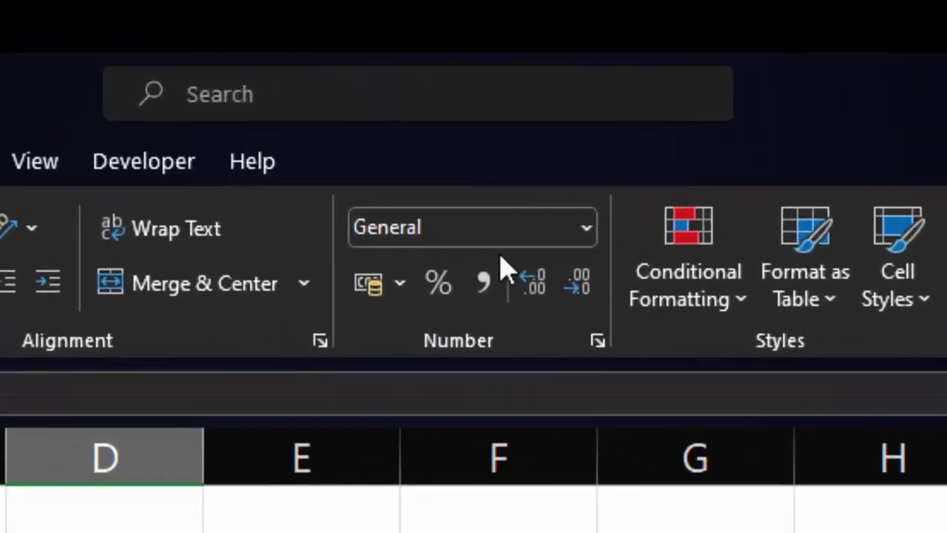
click(586, 233)
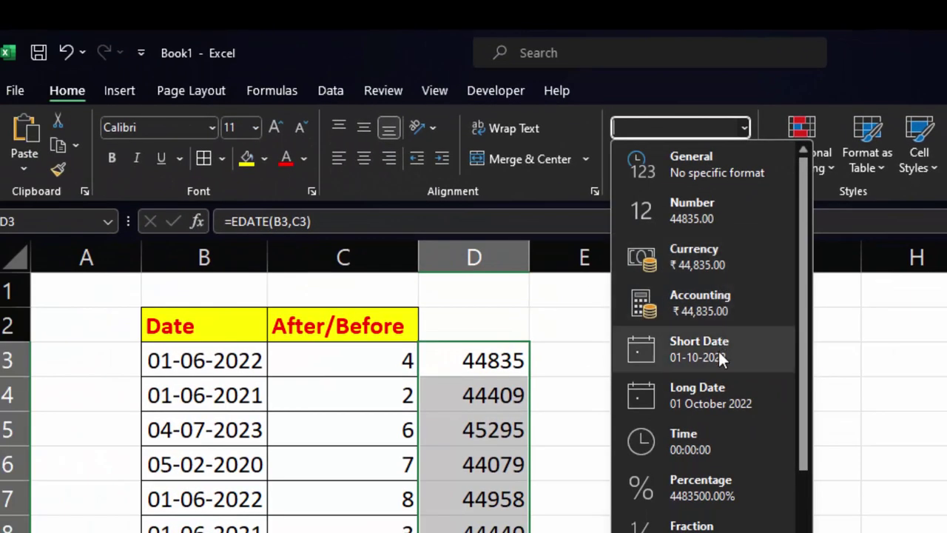
click(720, 356)
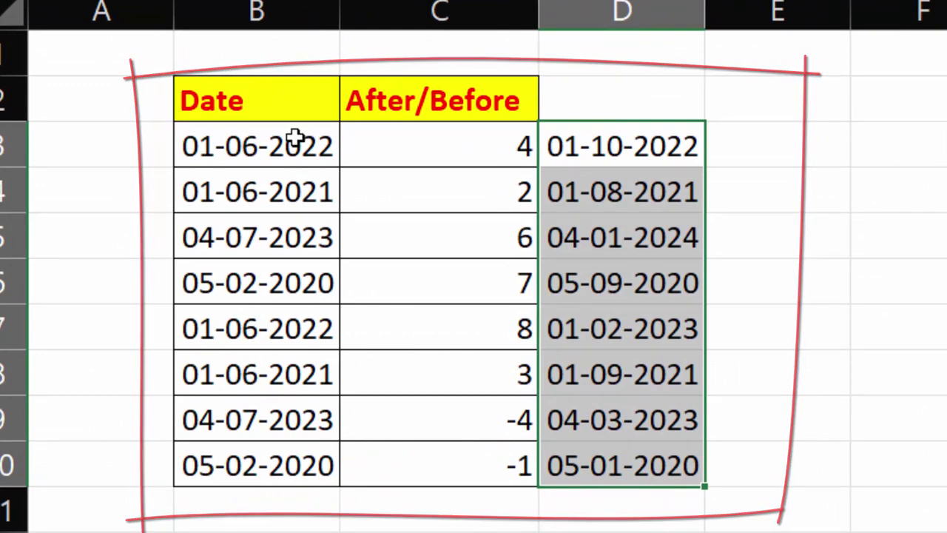
Give the B3:D3 row an orange fill colour.
click(398, 132)
drag(398, 132, 555, 126)
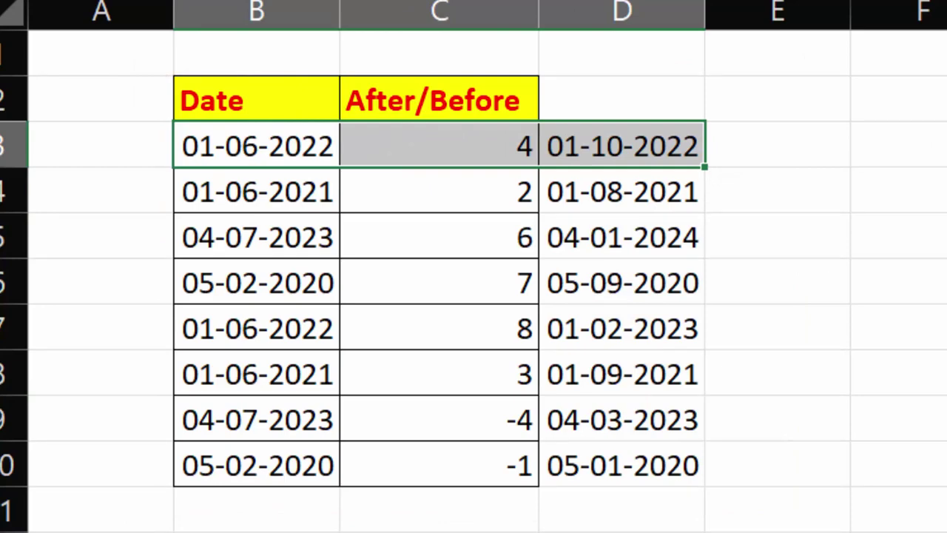
key(alt+h)
key(h)
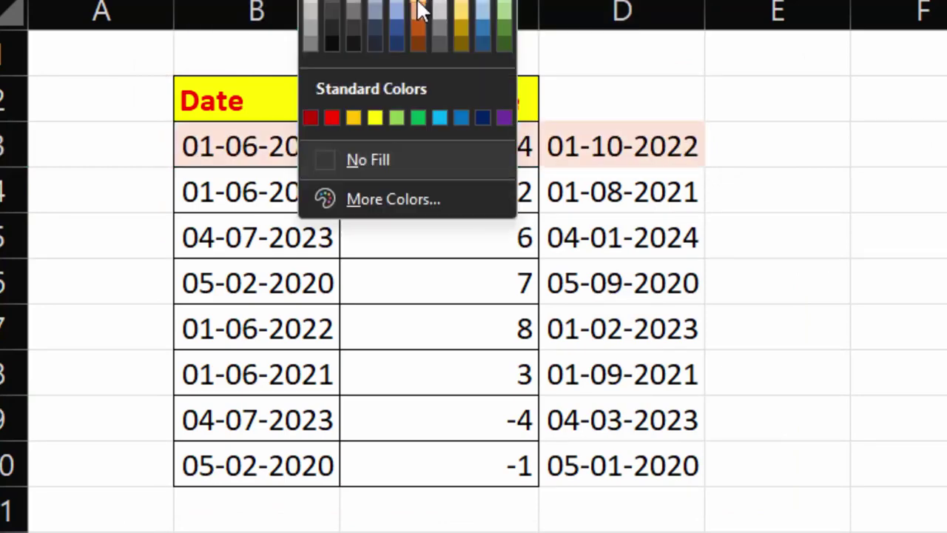
click(419, 6)
click(903, 188)
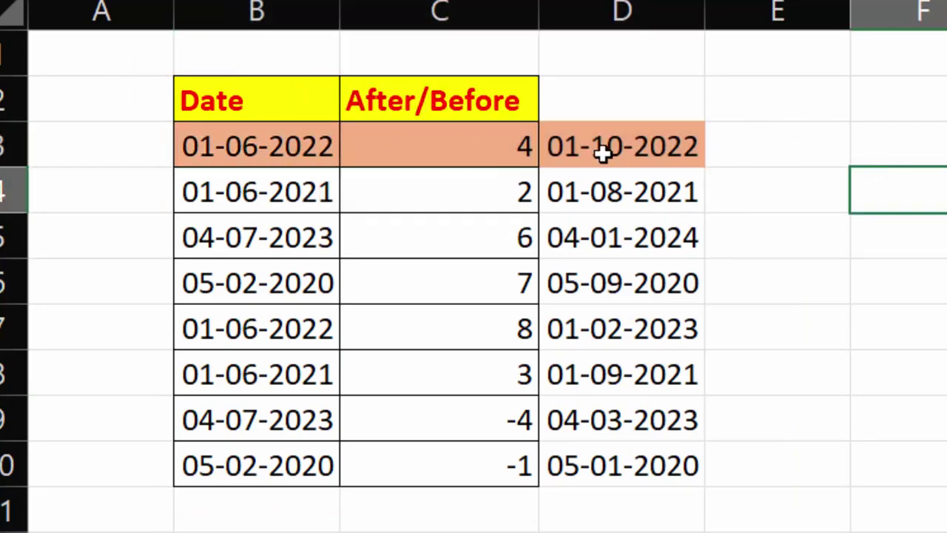
click(678, 163)
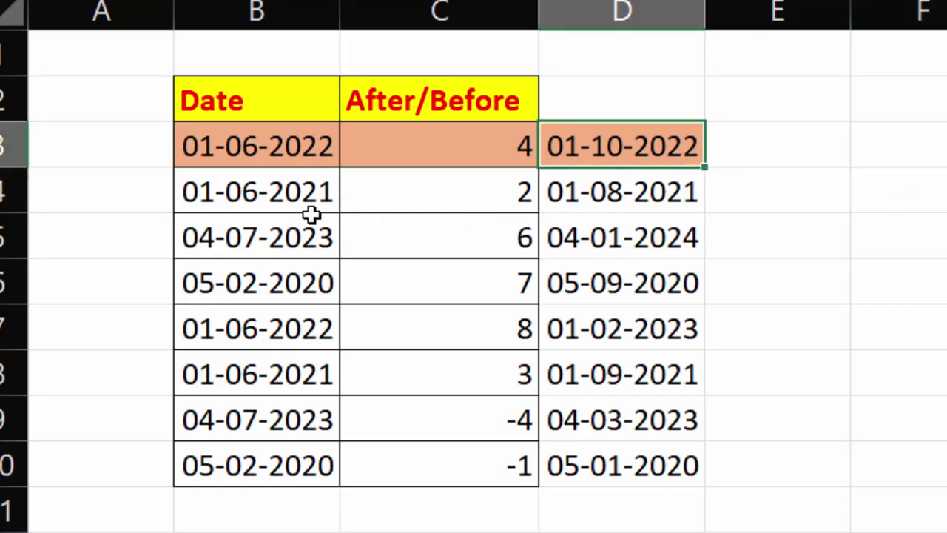
drag(308, 199, 359, 191)
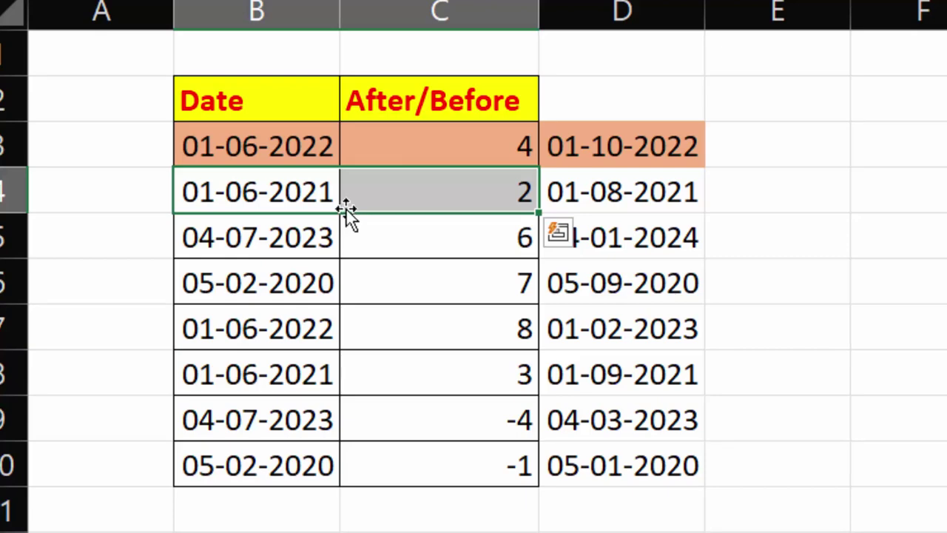
click(638, 182)
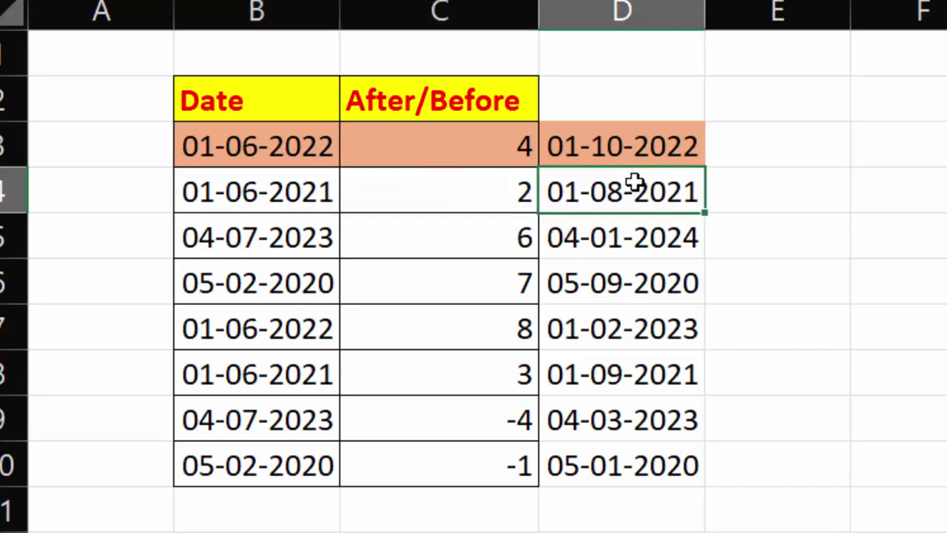
click(283, 246)
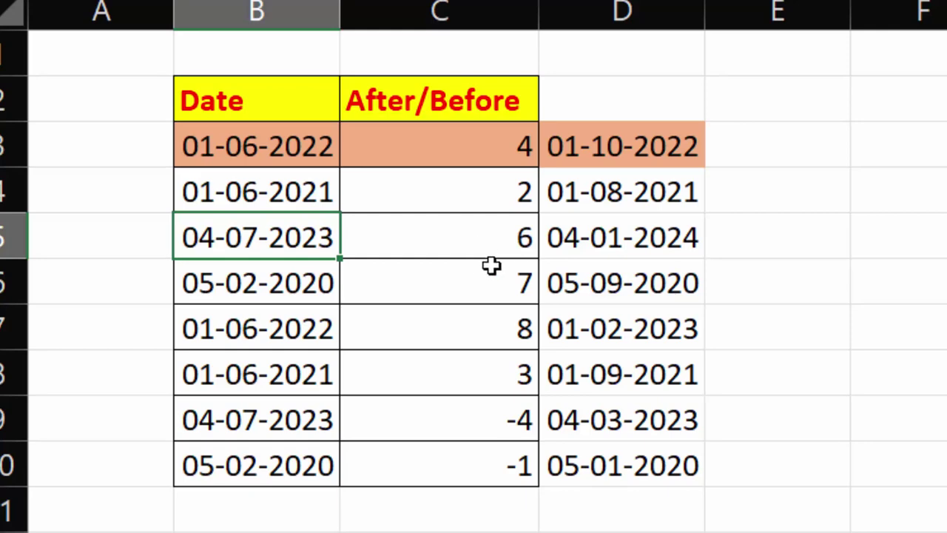
click(633, 238)
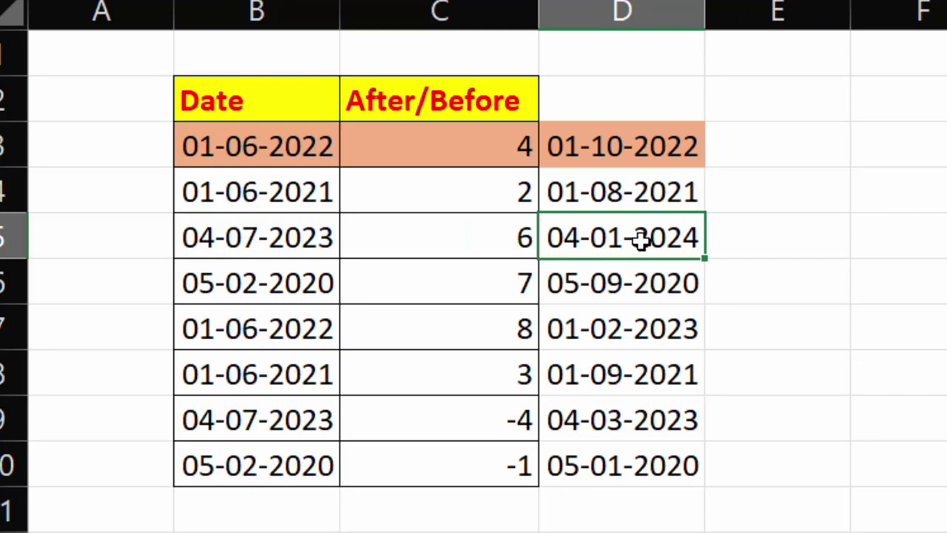